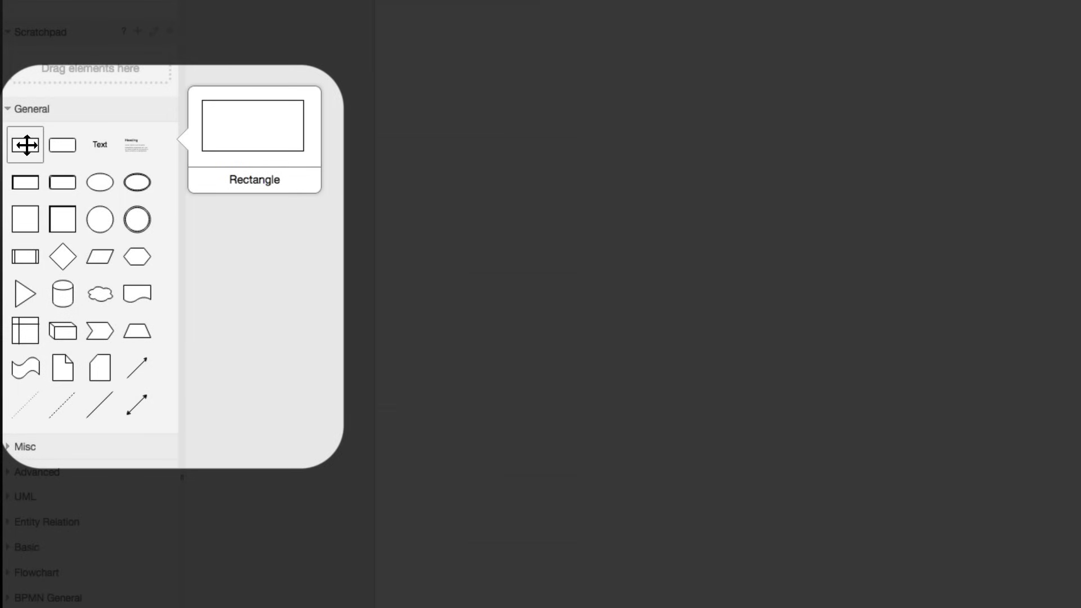
# Step: Drag a rectangle from General shapes onto the canvas and give it a yellow fill
pyautogui.moveTo(26, 144)
pyautogui.mouseDown()
pyautogui.moveTo(301, 262)
pyautogui.moveTo(375, 277)
pyautogui.mouseUp()
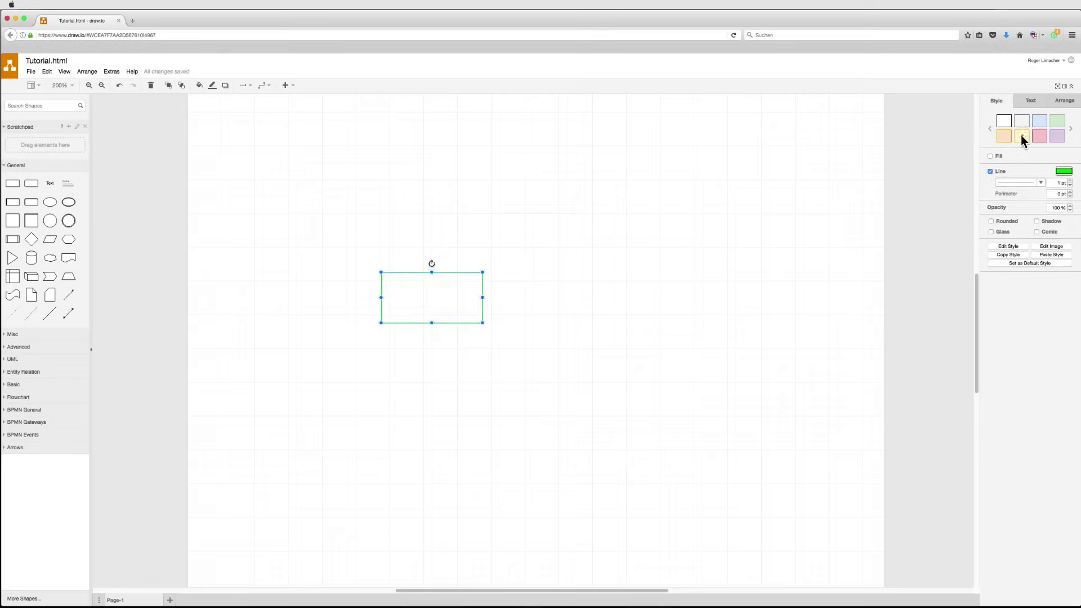
pyautogui.click(1020, 137)
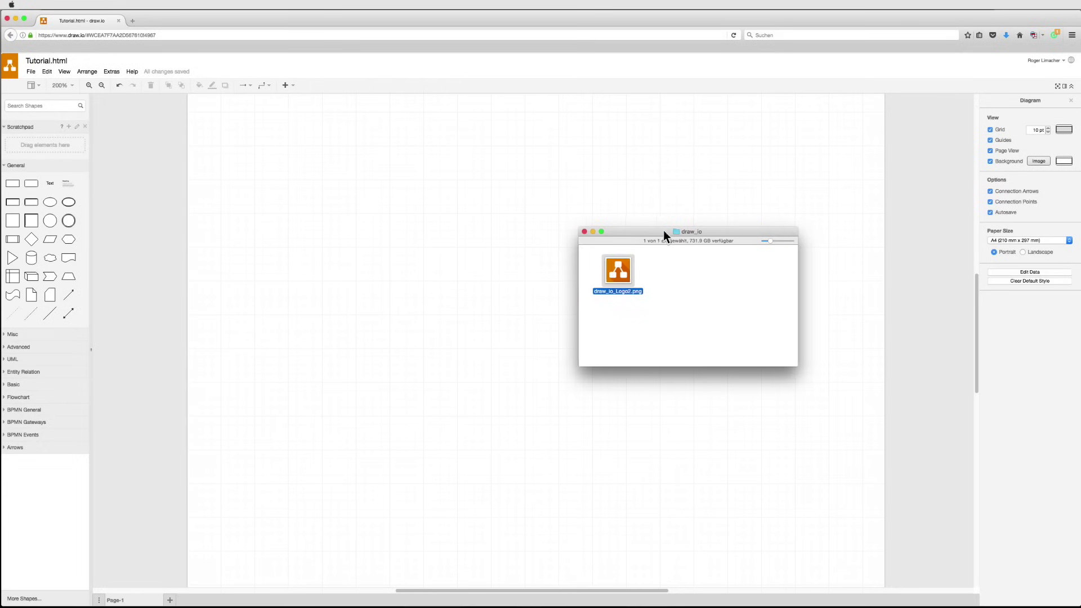
# Step: Drop the draw.io logo PNG from the Finder folder onto the canvas
pyautogui.moveTo(620, 271); pyautogui.dragTo(466, 310)
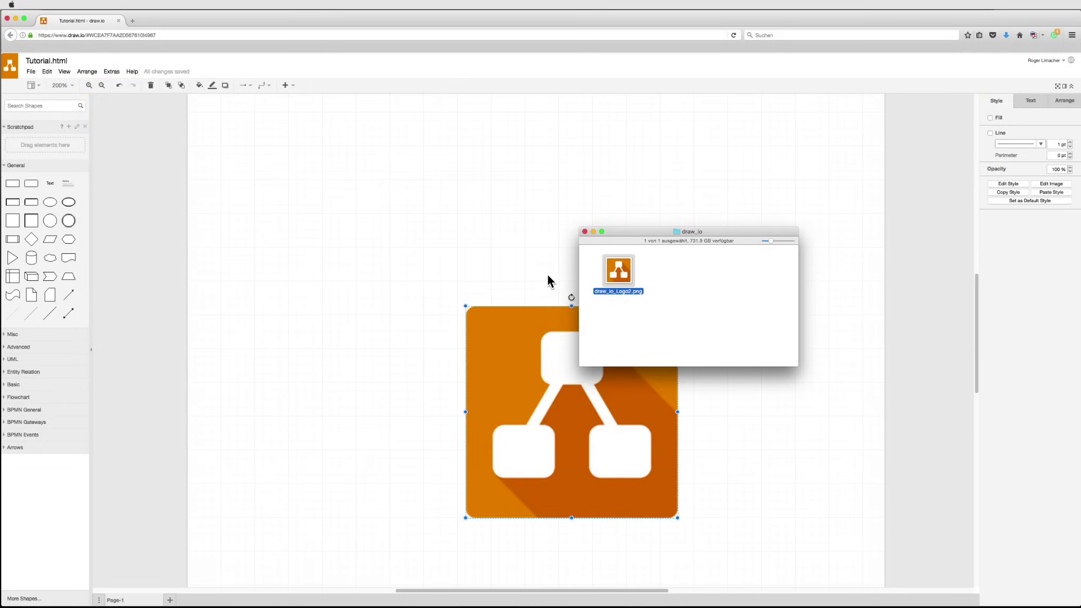
pyautogui.click(651, 231)
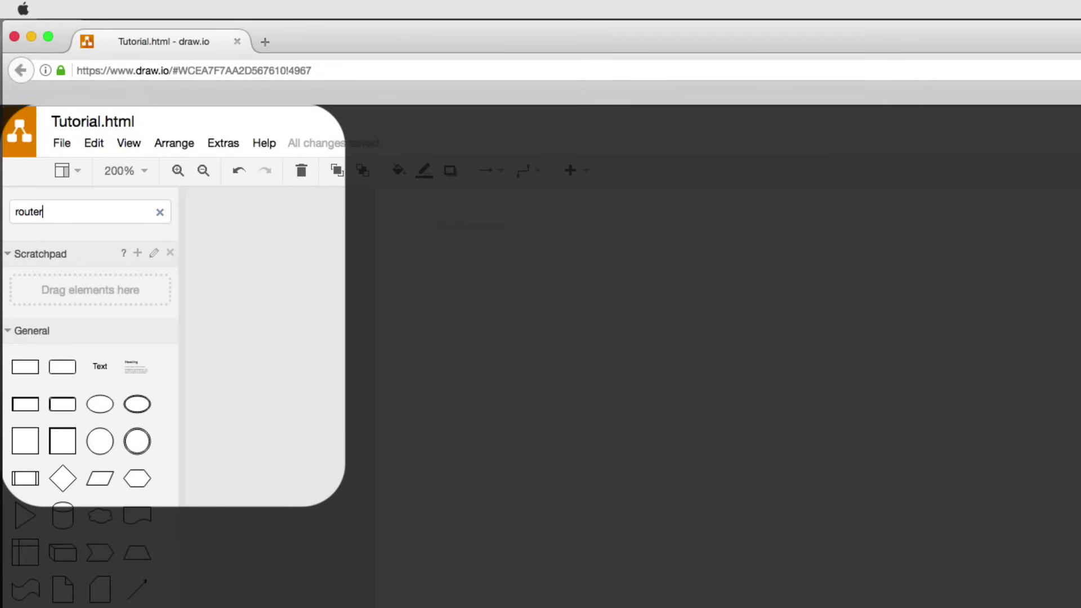
# Step: Search the shape library for 'router', then undo the added router shape
pyautogui.press('Return')
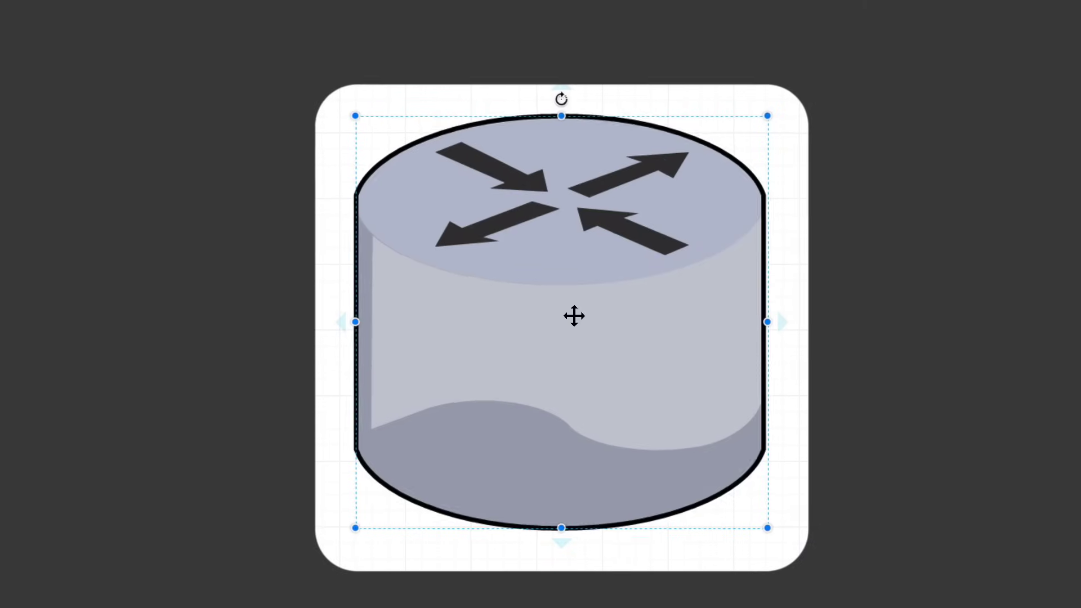
pyautogui.hotkey('ctrl', 'z')
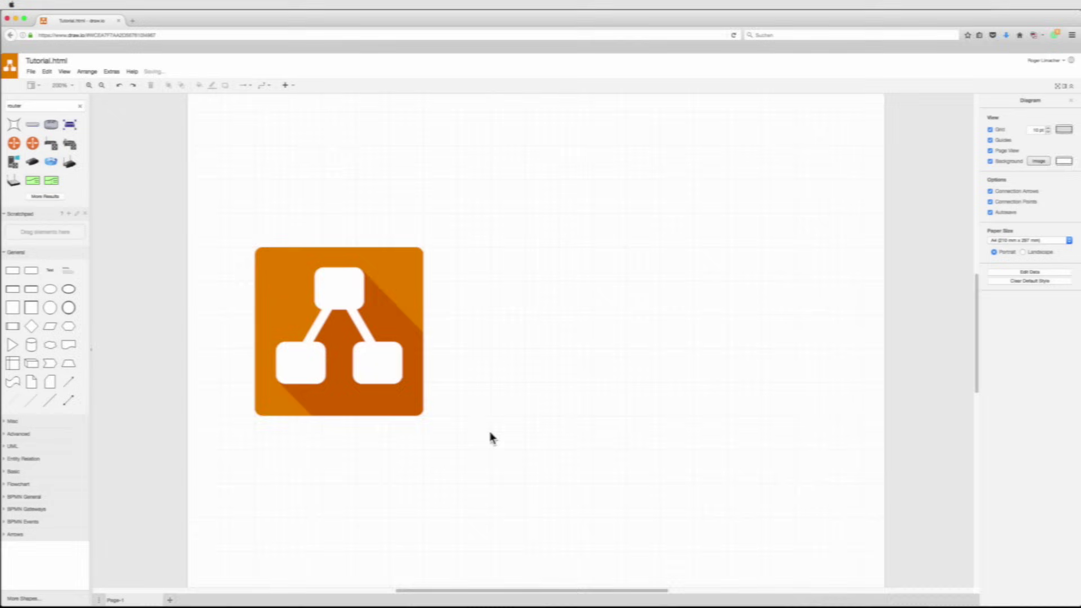
# Step: Duplicate the logo, connect the two copies, and thin the connector from 3 pt to 1 pt
pyautogui.click(349, 342)
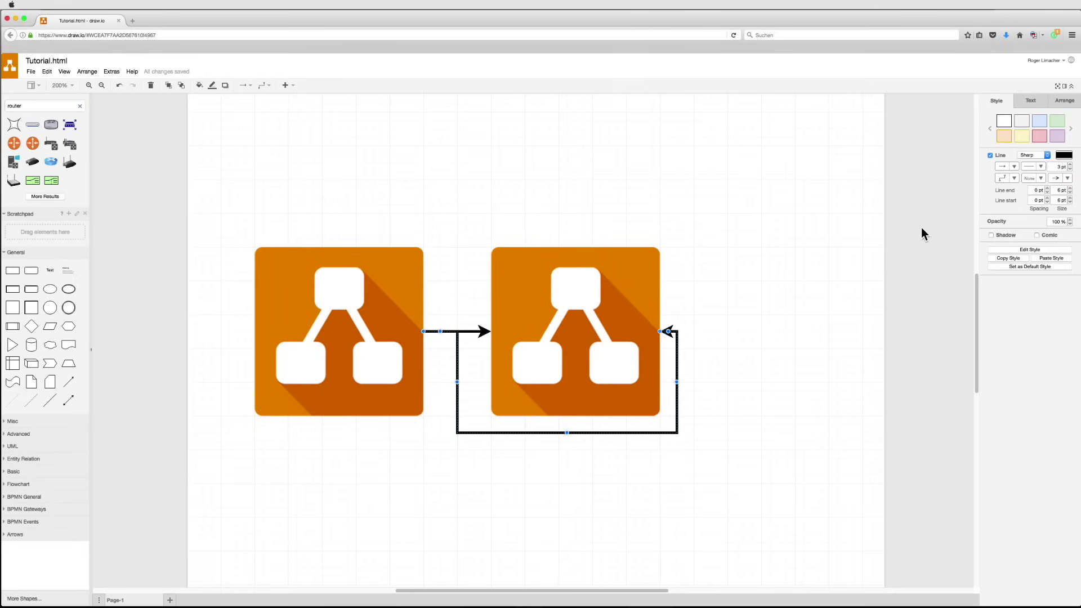
pyautogui.click(1070, 169)
pyautogui.click(1069, 171)
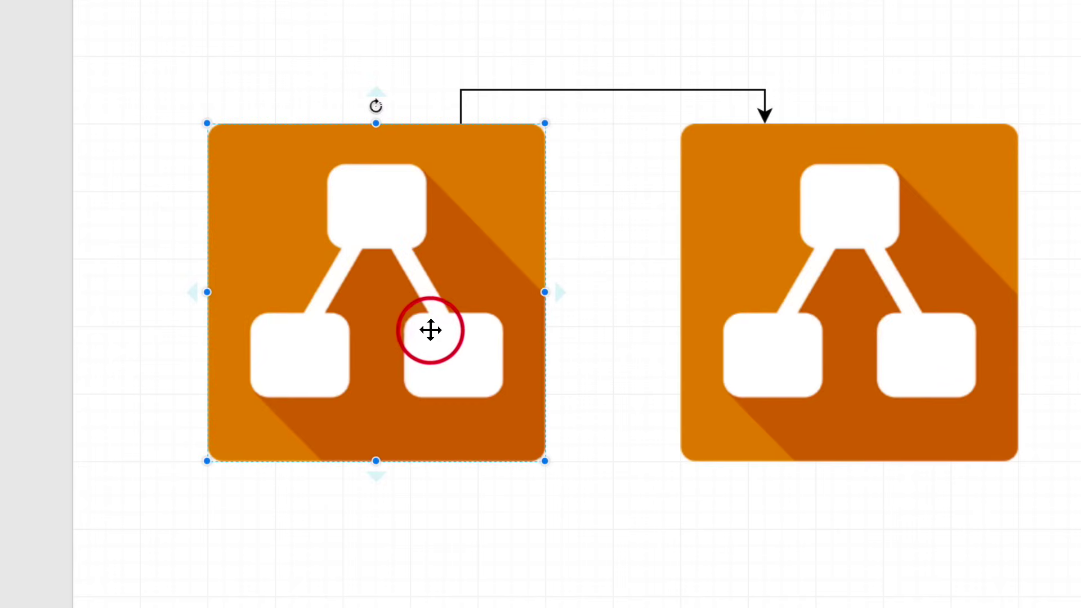
# Step: Label the left logo 'draw.io' and add free text 'next' above the connector
pyautogui.doubleClick(431, 330)
pyautogui.write('draw.io')
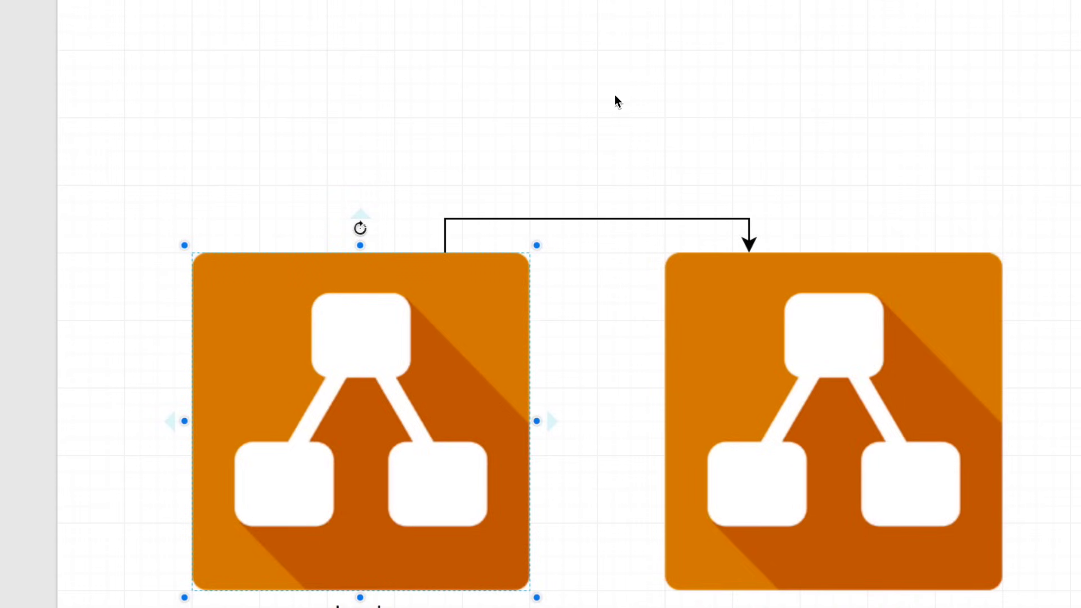
pyautogui.click(596, 99)
pyautogui.doubleClick(596, 92)
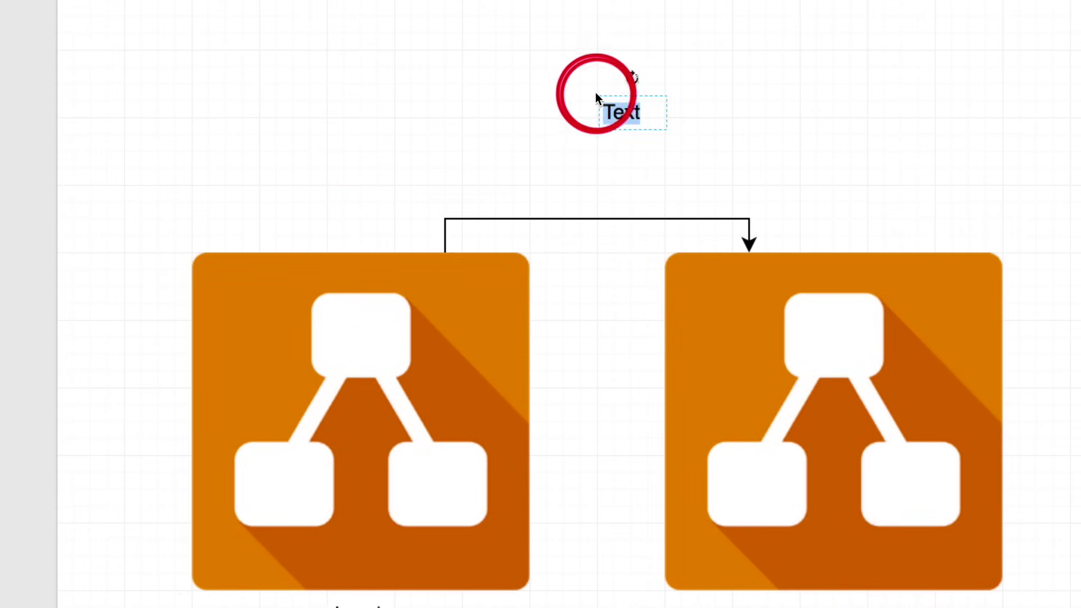
pyautogui.write('nex')
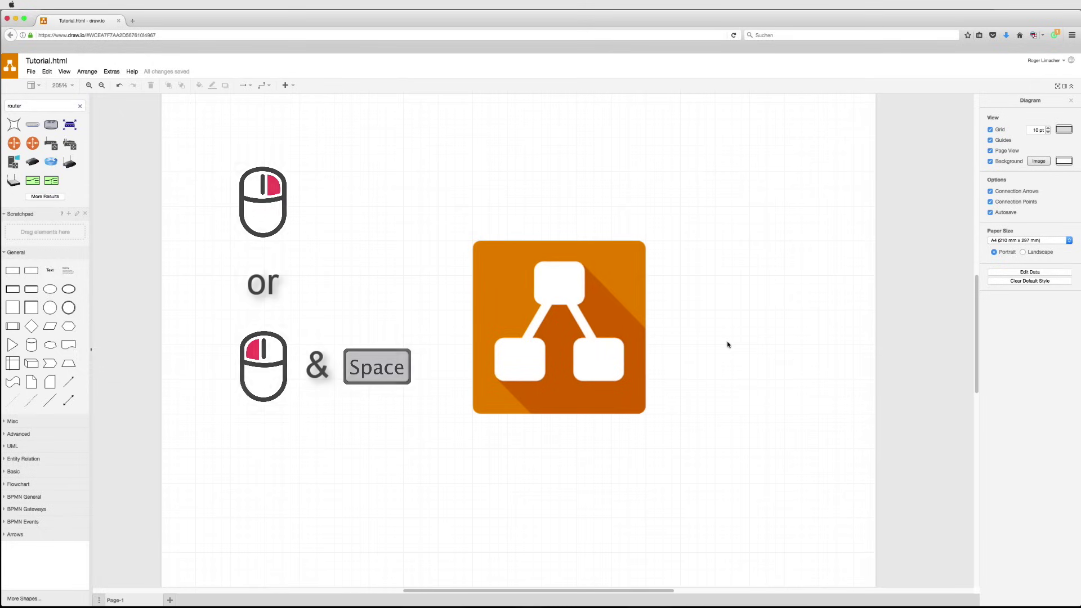
pyautogui.scroll(2, 726, 345)
pyautogui.scroll(3, 721, 344)
pyautogui.scroll(-1, 720, 344)
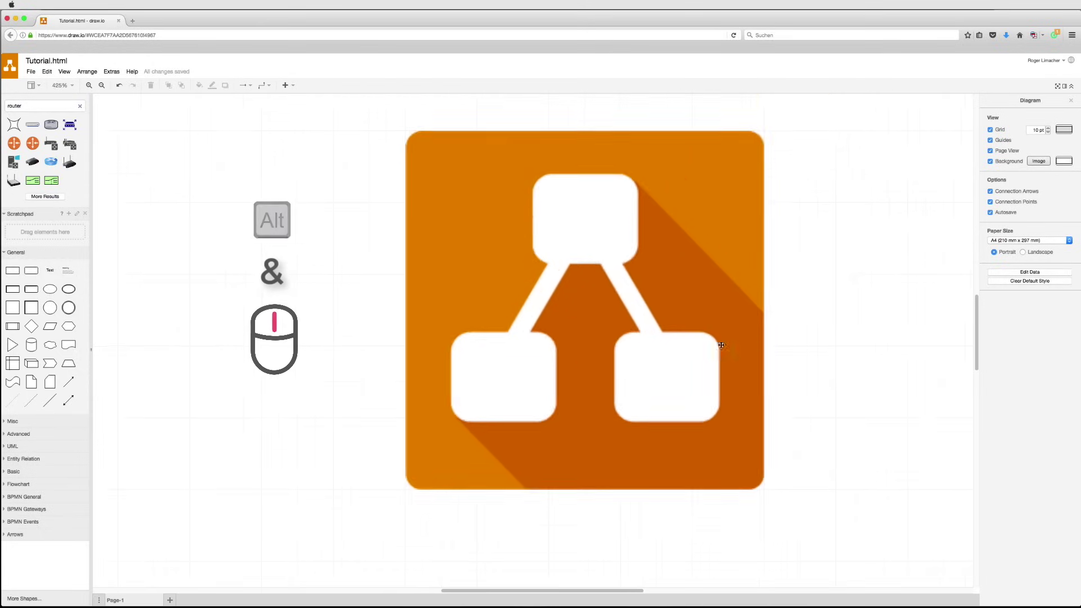
pyautogui.scroll(-4, 720, 345)
pyautogui.scroll(-5, 720, 345)
pyautogui.scroll(-1, 720, 345)
pyautogui.scroll(6, 721, 346)
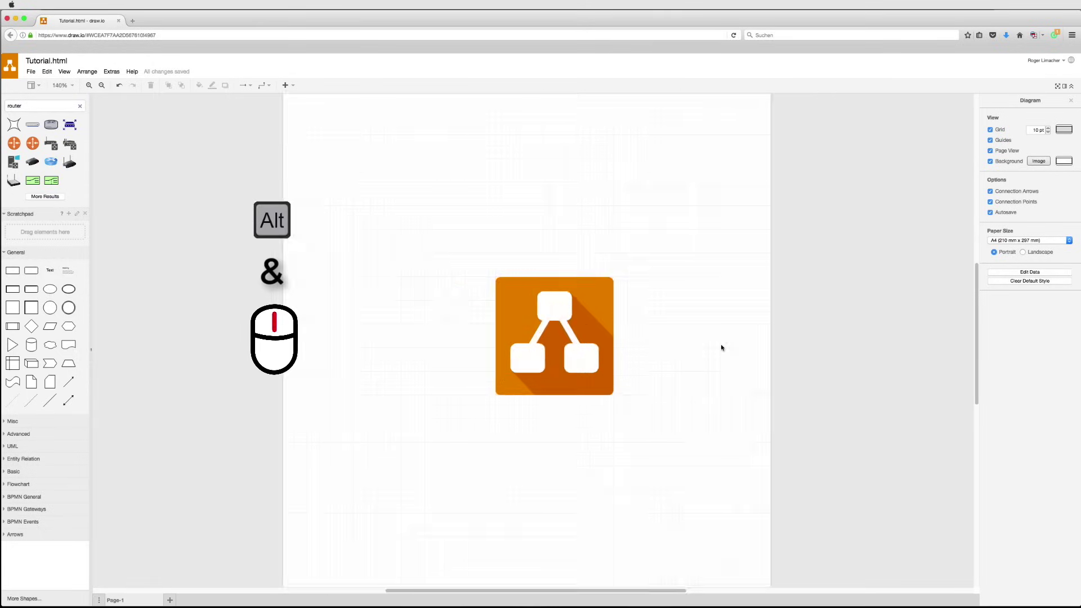